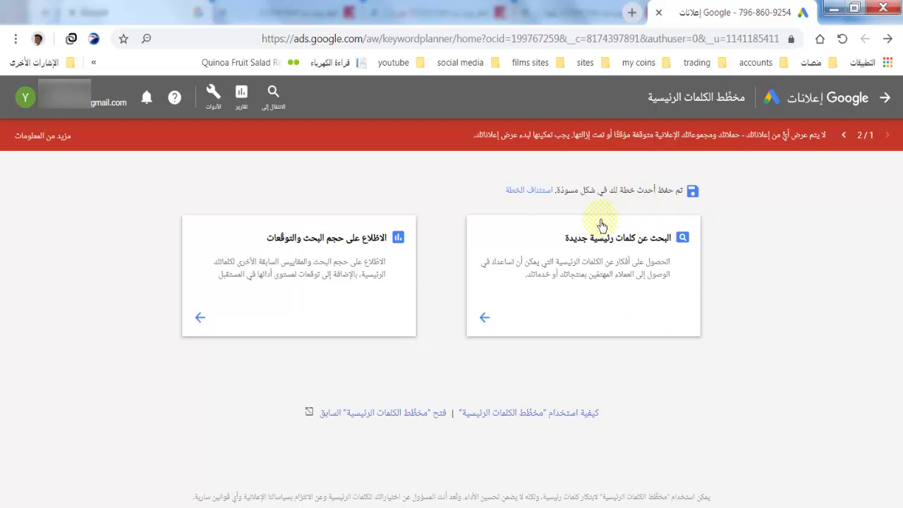
Search for new keyword ideas for "الربح من الانترنت" and review the average monthly searches of the suggested keywords.
left_click(605, 242)
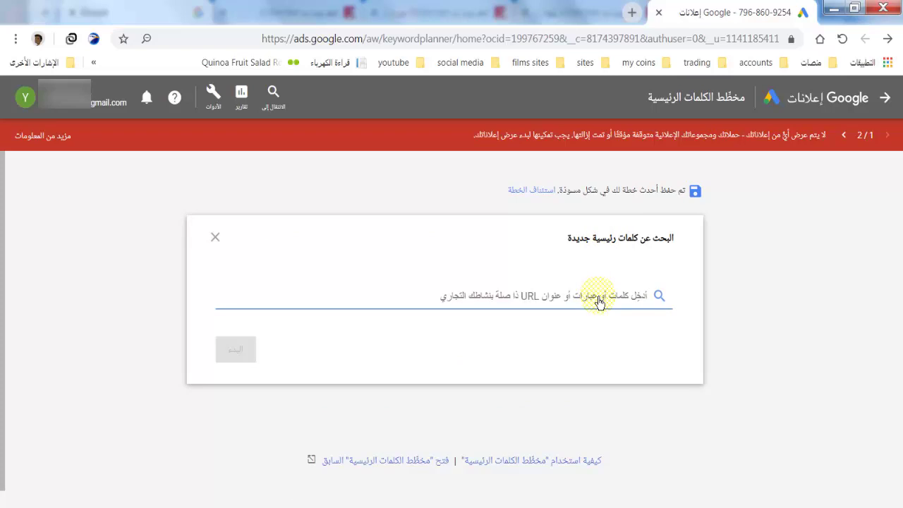
type("الربح م")
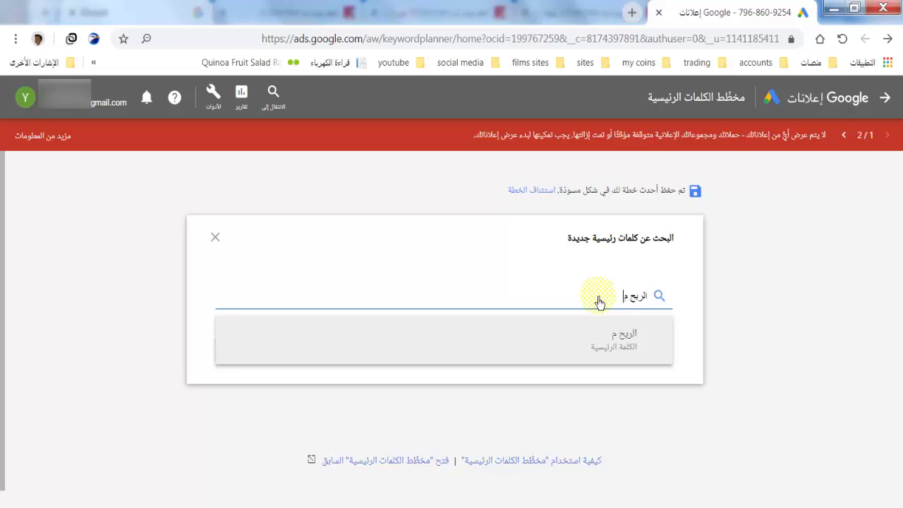
type("ن الانترنت")
left_click(600, 334)
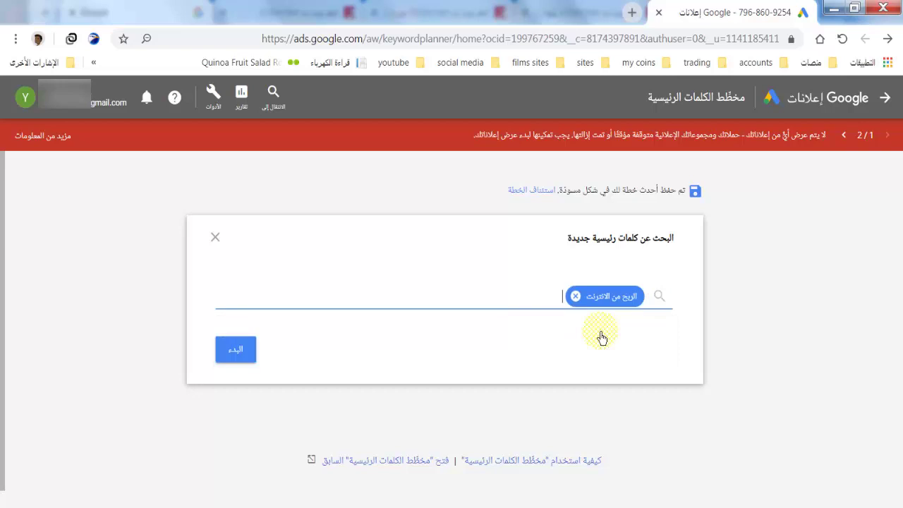
left_click(234, 348)
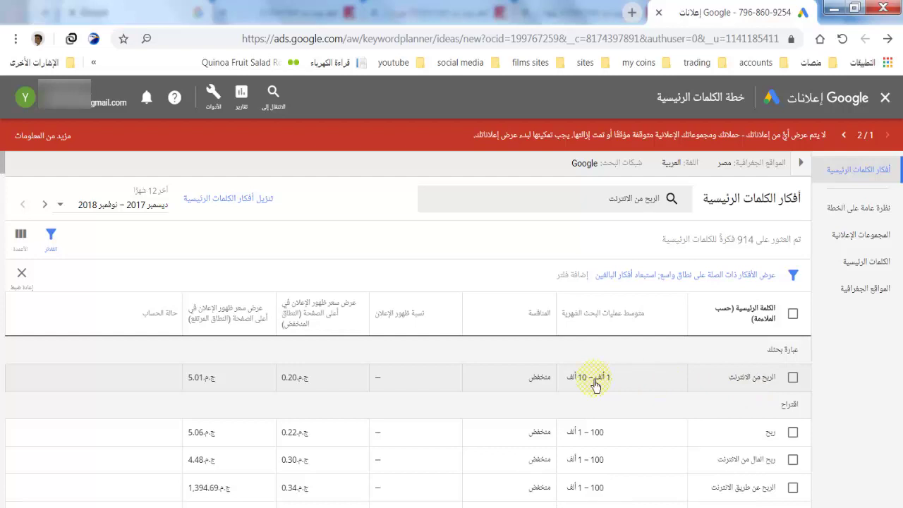
scroll(595, 384, "down", 1)
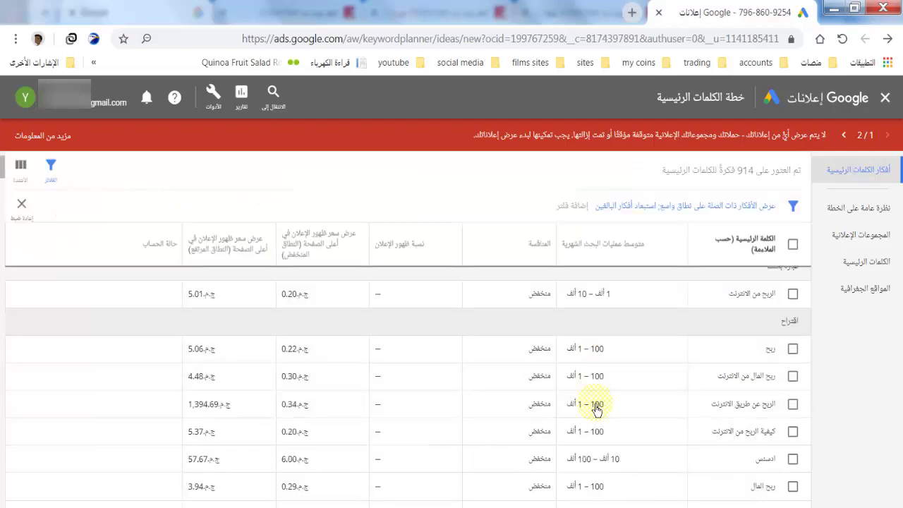
scroll(596, 409, "up", 1)
scroll(596, 409, "down", 1)
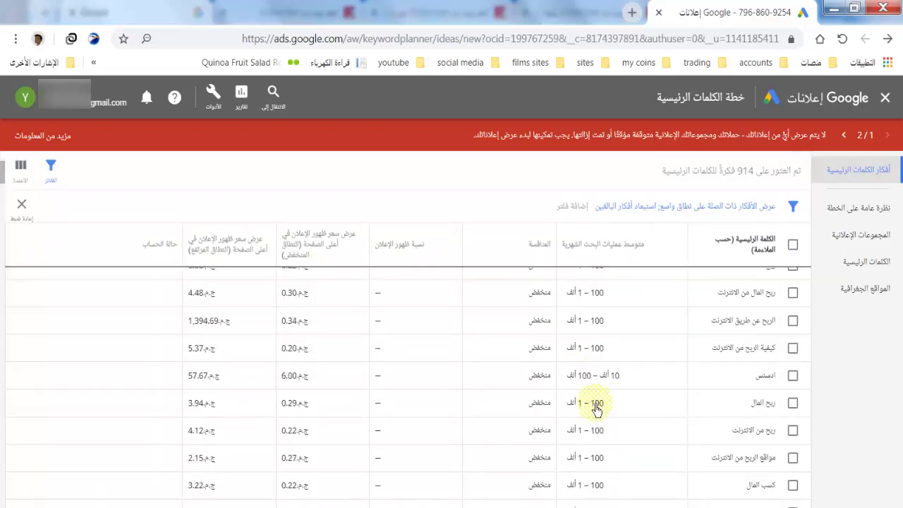
scroll(598, 421, "down", 1)
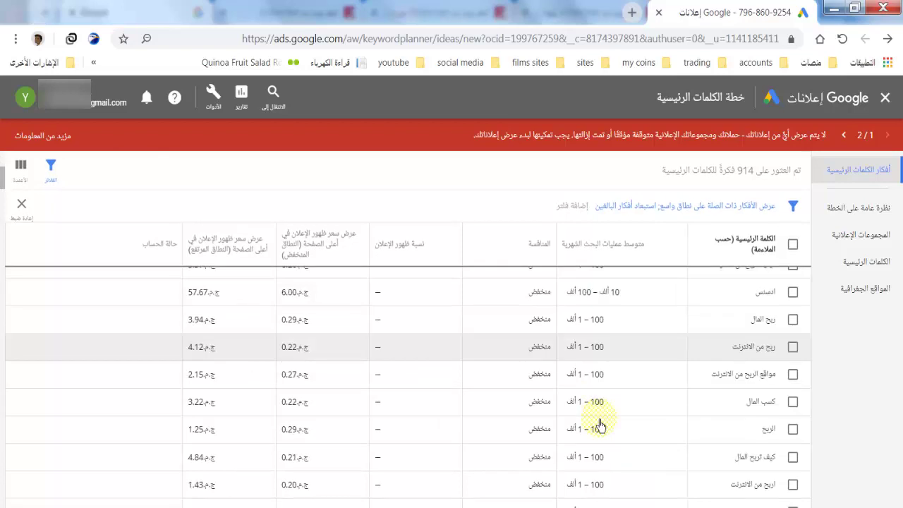
scroll(599, 421, "up", 3)
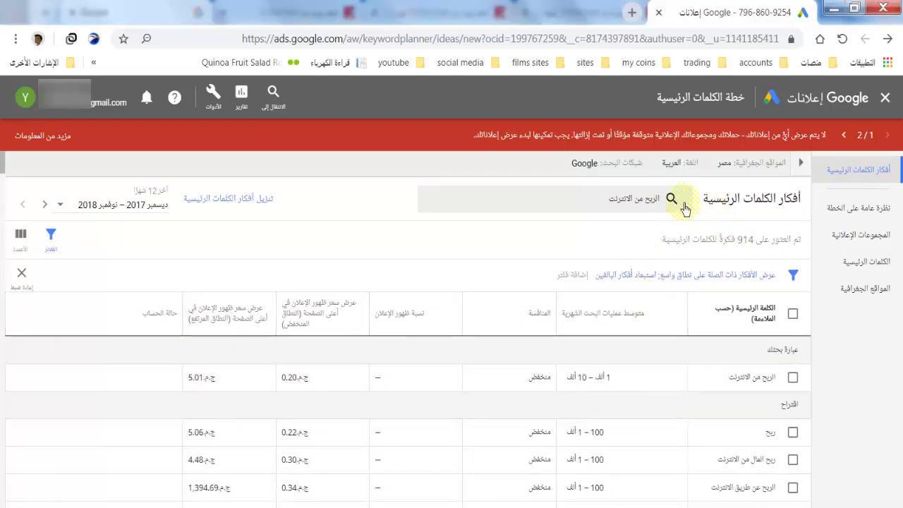
Replace the keyword search with "CPA", get its results and check the average monthly searches.
left_click(658, 204)
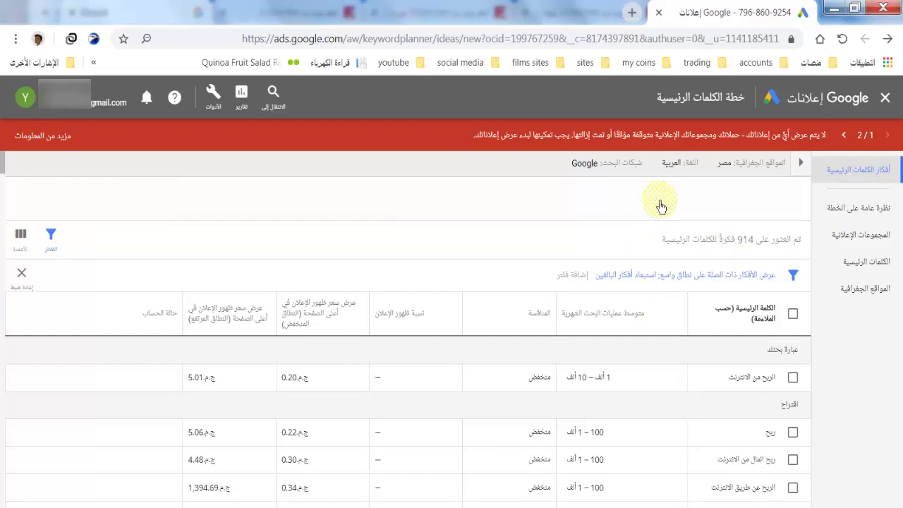
left_click(700, 205)
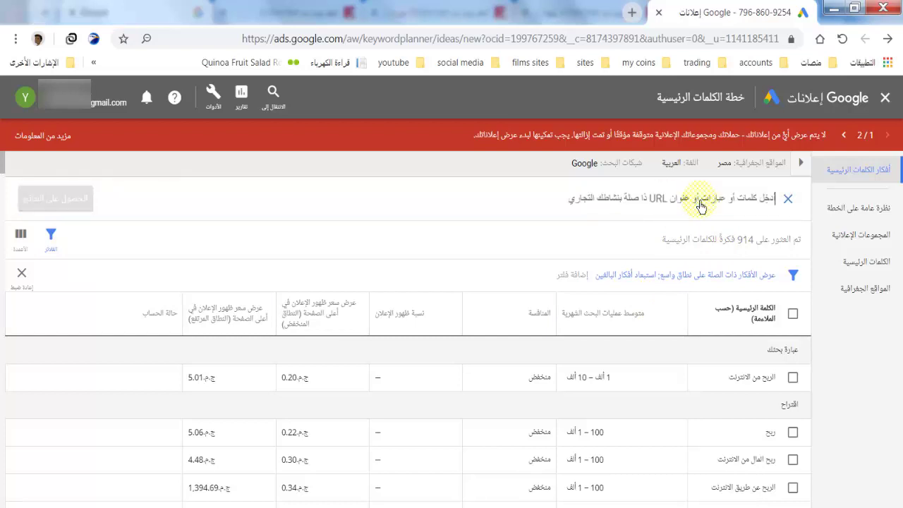
type("وحش")
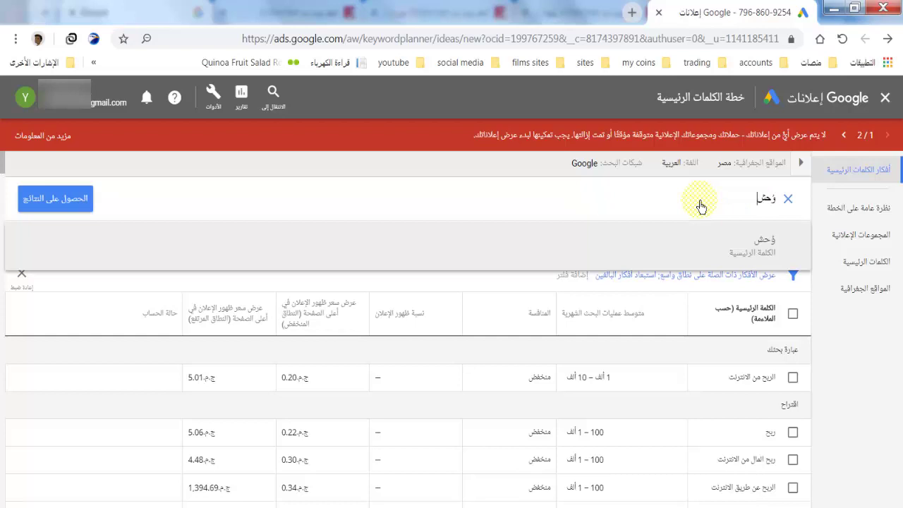
key("BackSpace")
key("BackSpace")
key("BackSpace")
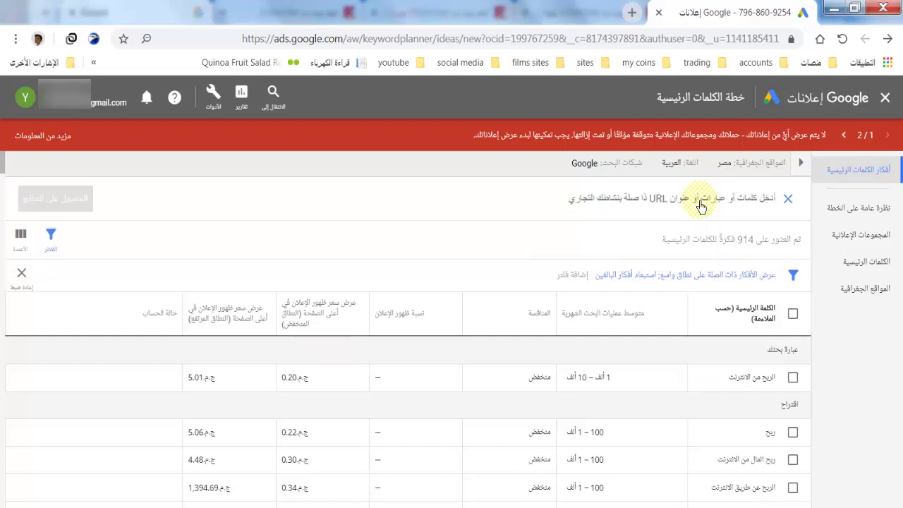
type("CPA")
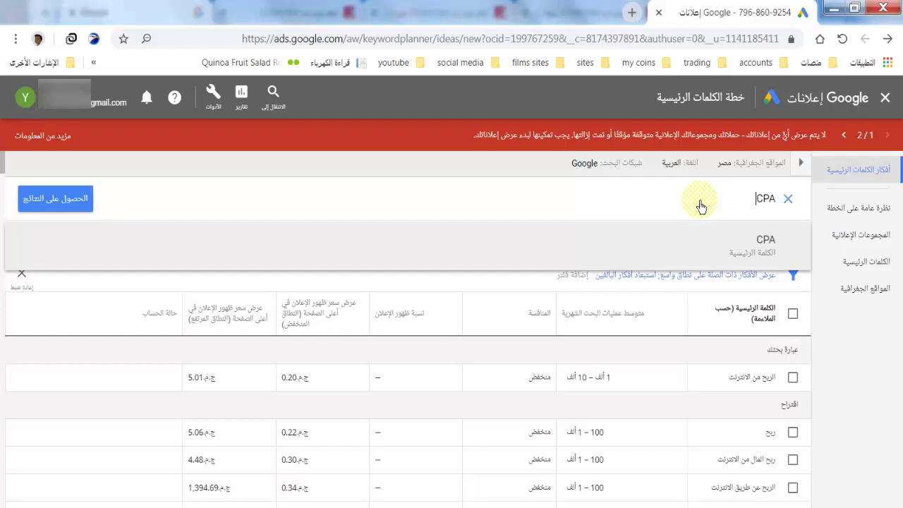
left_click(35, 200)
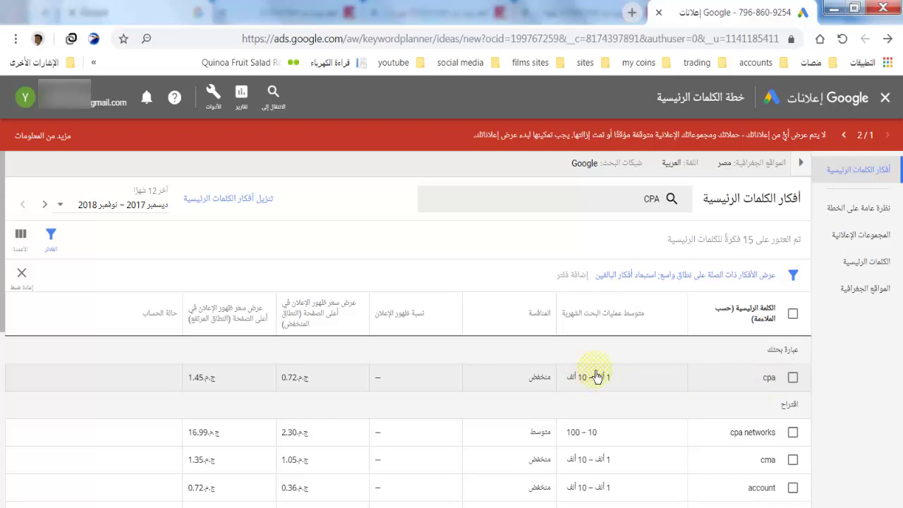
scroll(648, 371, "down", 1)
scroll(638, 286, "up", 1)
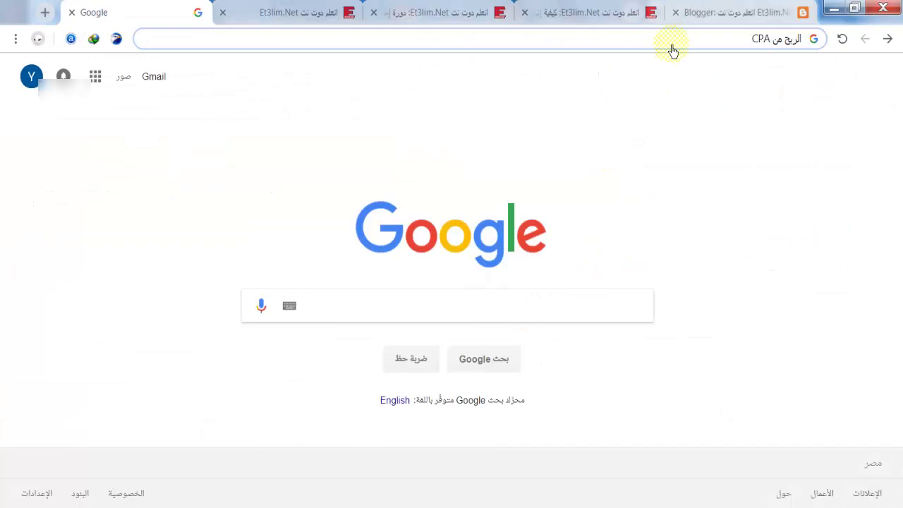
Switch to the Blogger post editor and title the post "الربح من الانترنت عن طريق مواقع CPA خطوة بخطوة للمبتدئين".
left_click(716, 12)
type("H1")
key("BackSpace")
key("BackSpace")
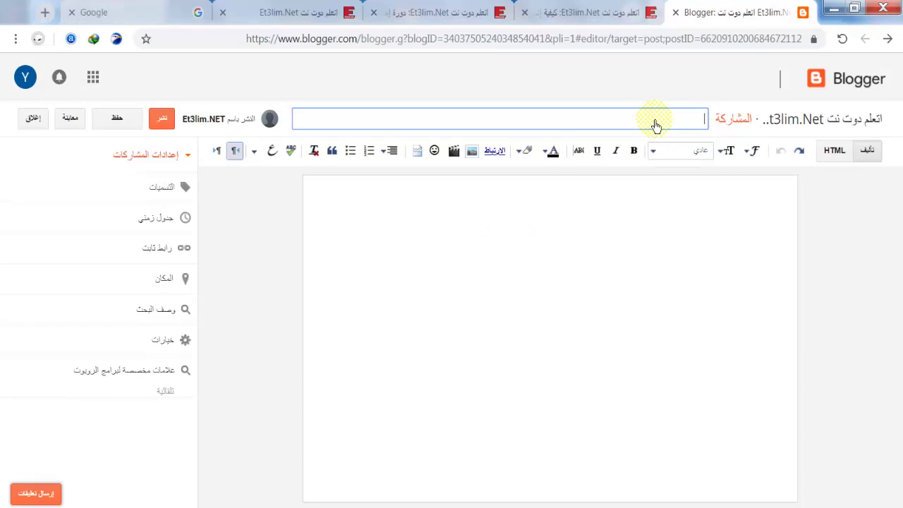
type("الربح من الانترنت عن طريق مواقع CPA")
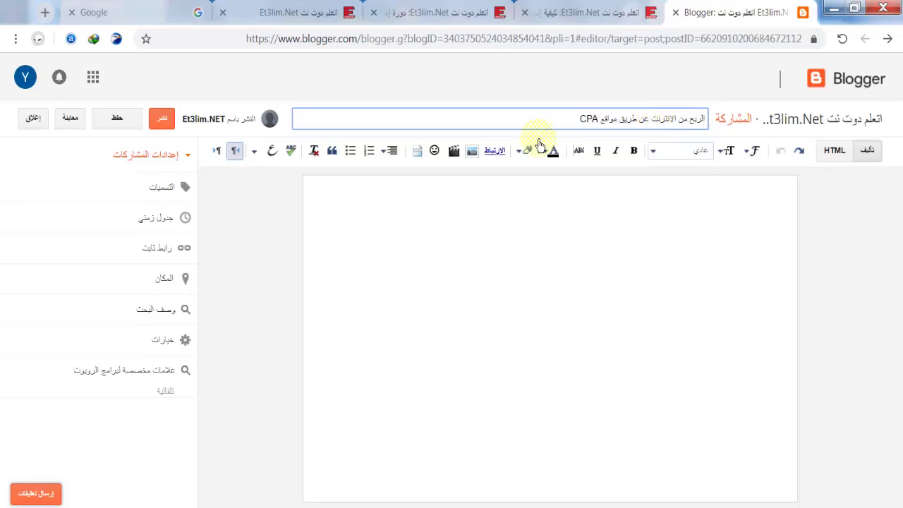
type(" جطوة بخط")
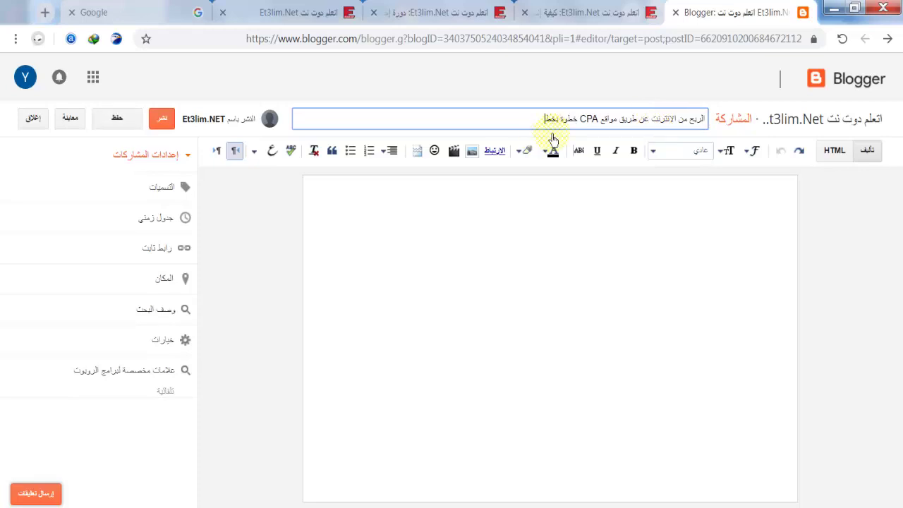
type("وة للمبتدئين")
left_click_drag(496, 132, 705, 121)
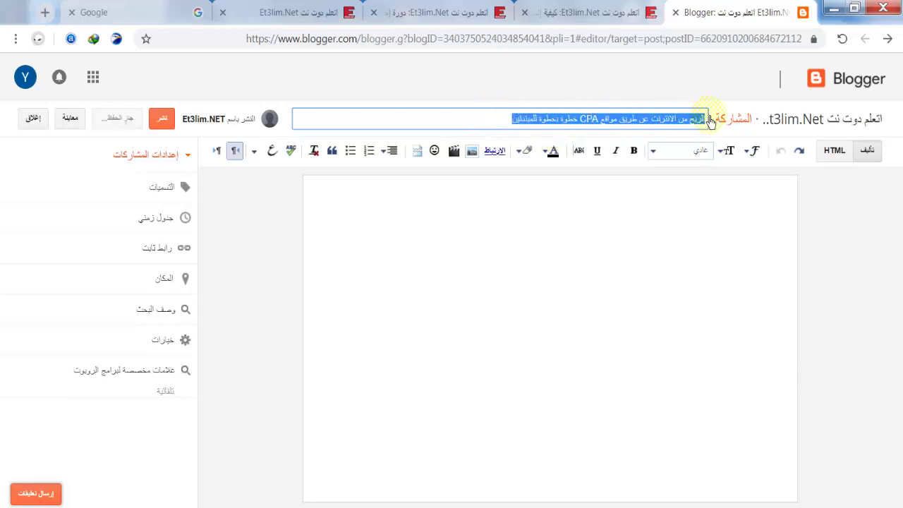
left_click(629, 126)
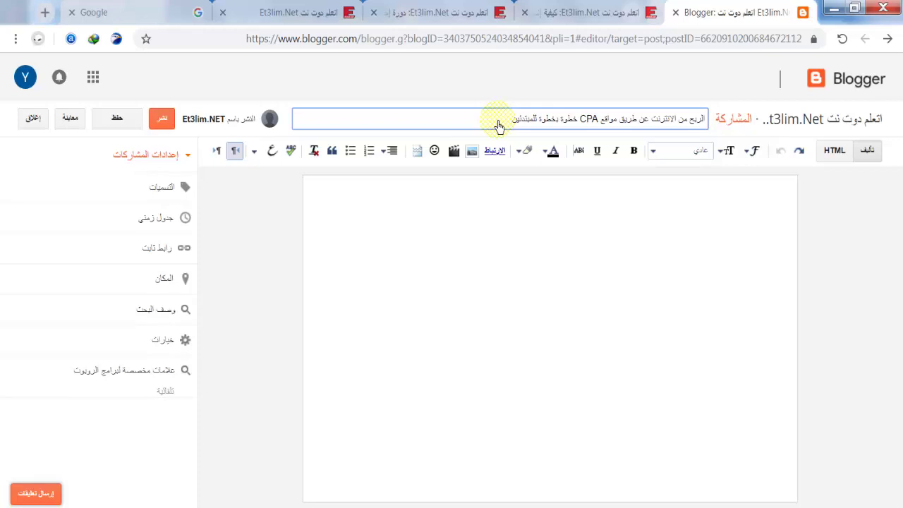
left_click(498, 125)
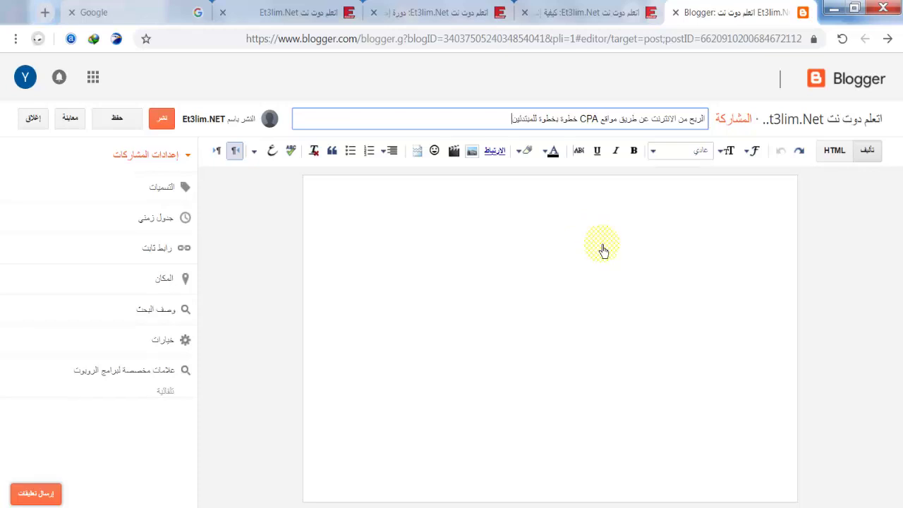
left_click(608, 126)
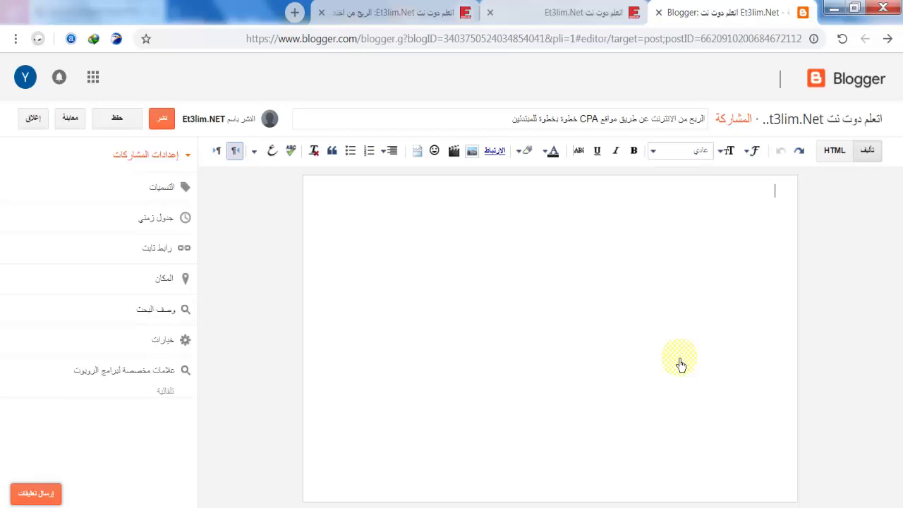
Paste the prepared CPA article text into the empty post body and make "CPA" in its first line bold.
key("ctrl+v")
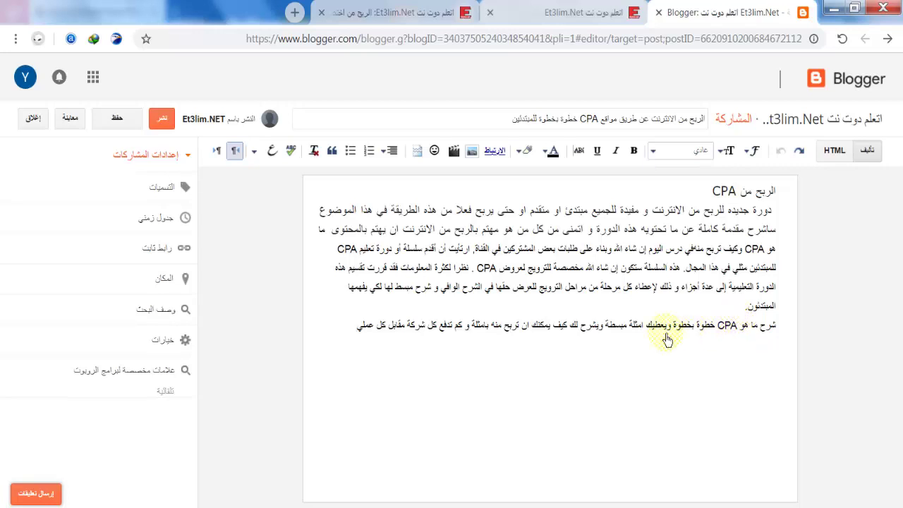
left_click_drag(701, 197, 744, 197)
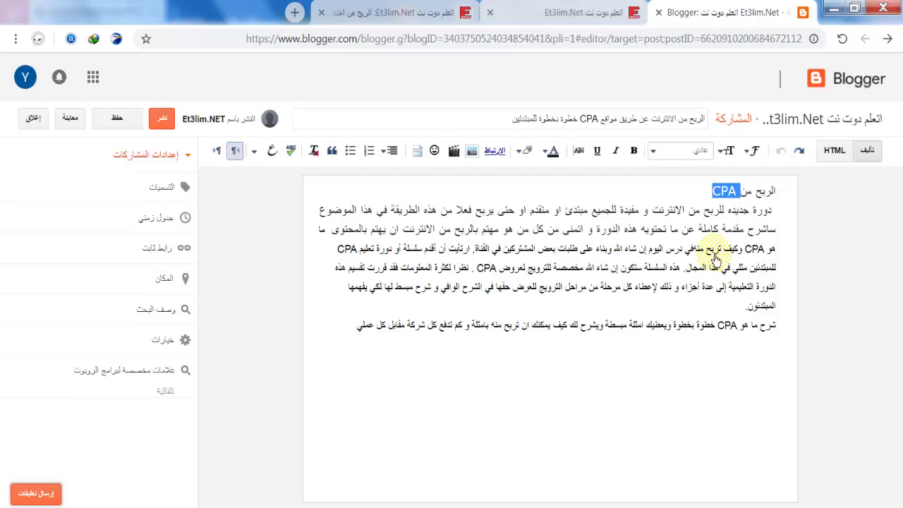
left_click(695, 194)
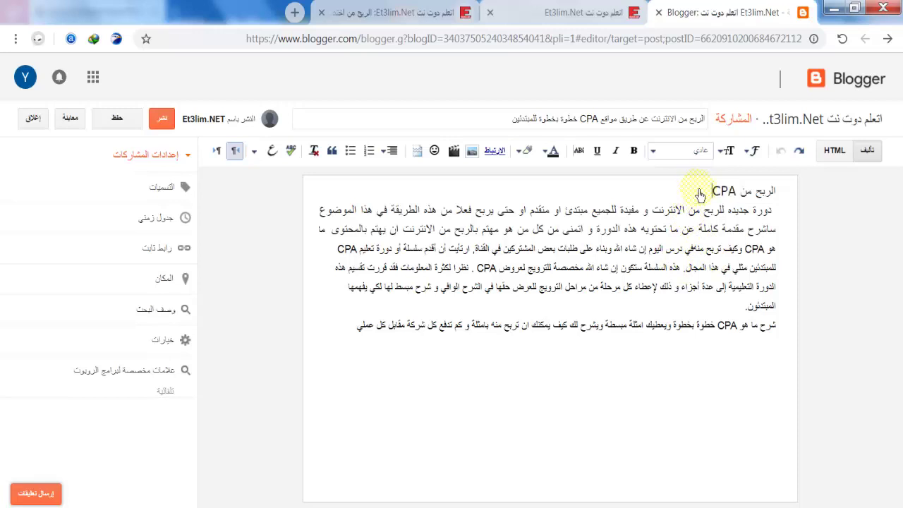
left_click_drag(711, 193, 735, 194)
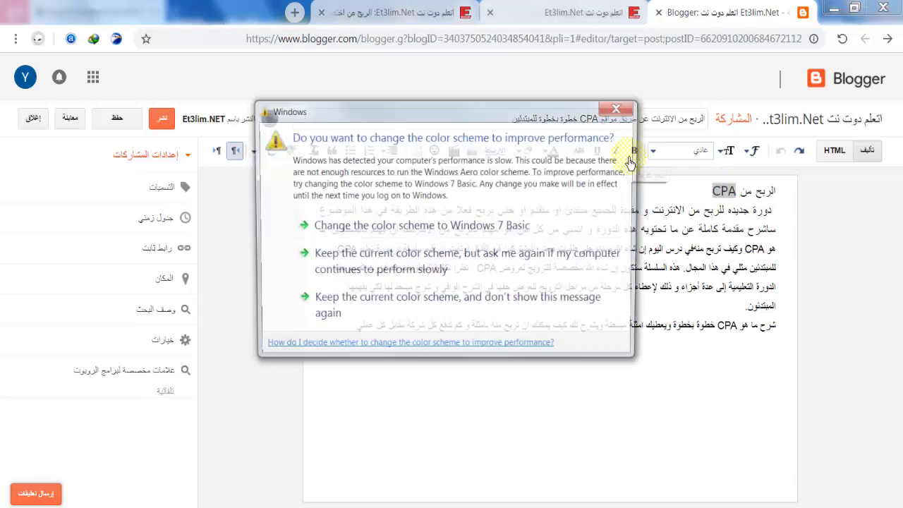
left_click(633, 157)
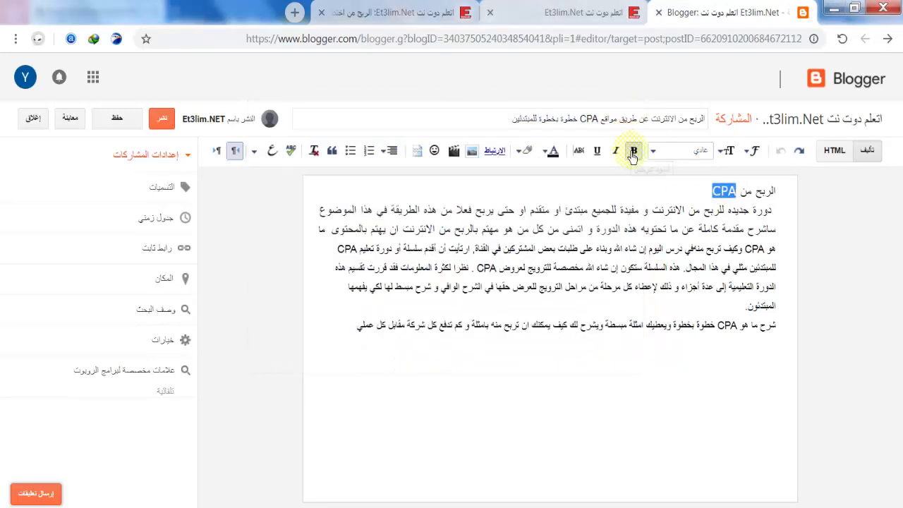
left_click(697, 206)
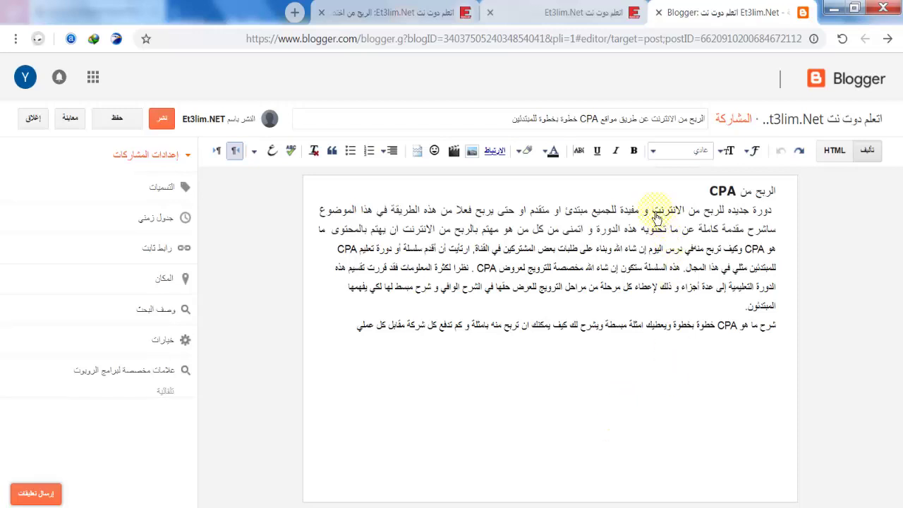
Make the keyword phrases "لربح من الانترنت", "عروض CPA" and "شرح ما هو CPA" bold in the article body.
left_click_drag(650, 212, 722, 215)
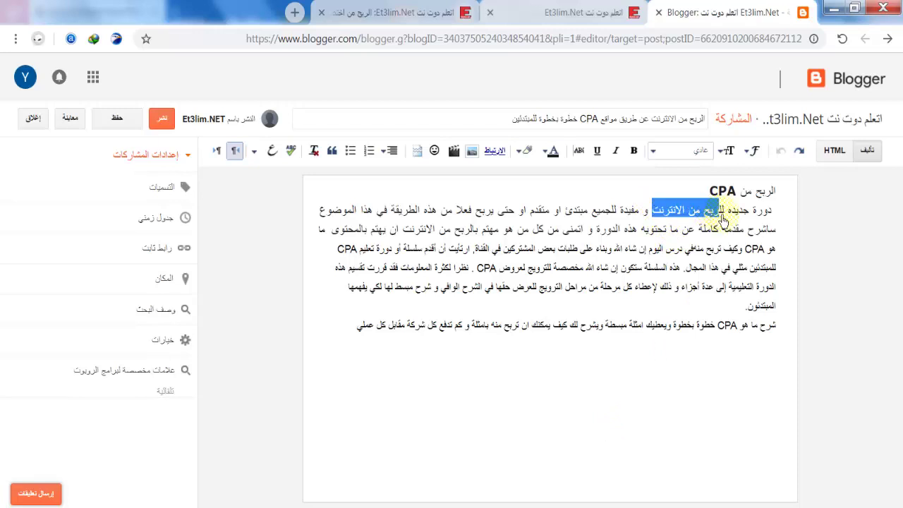
left_click(634, 152)
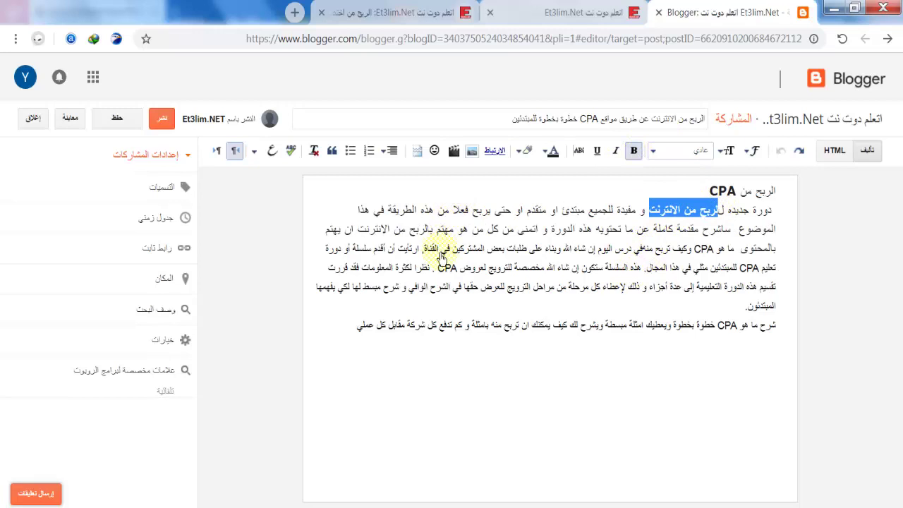
left_click_drag(485, 278, 438, 275)
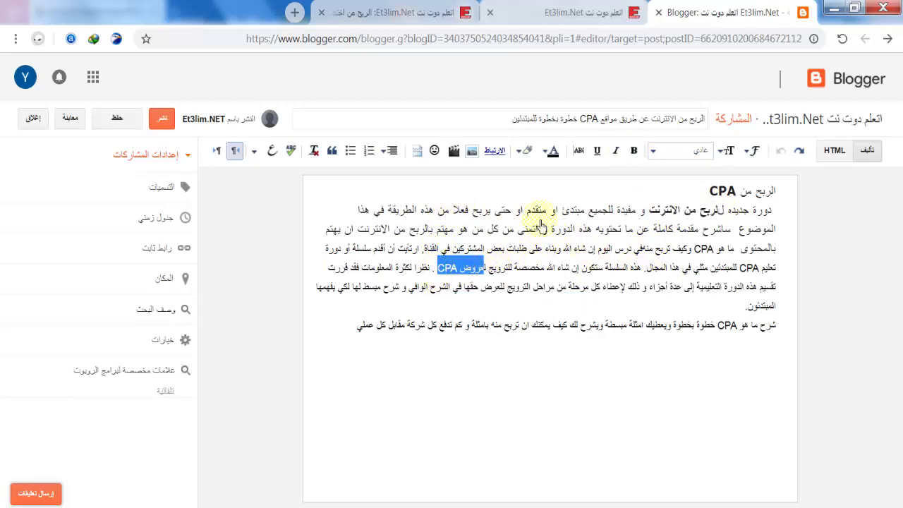
left_click(632, 152)
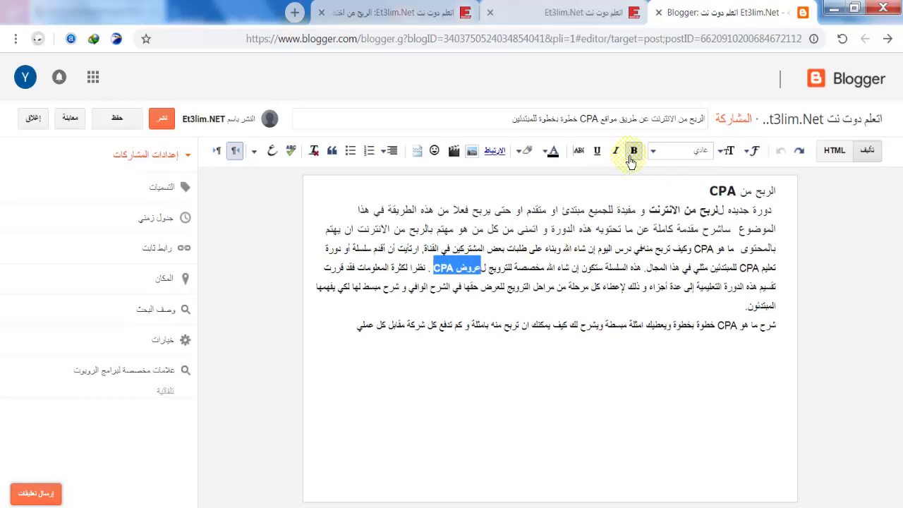
left_click(500, 326)
left_click_drag(717, 328, 783, 324)
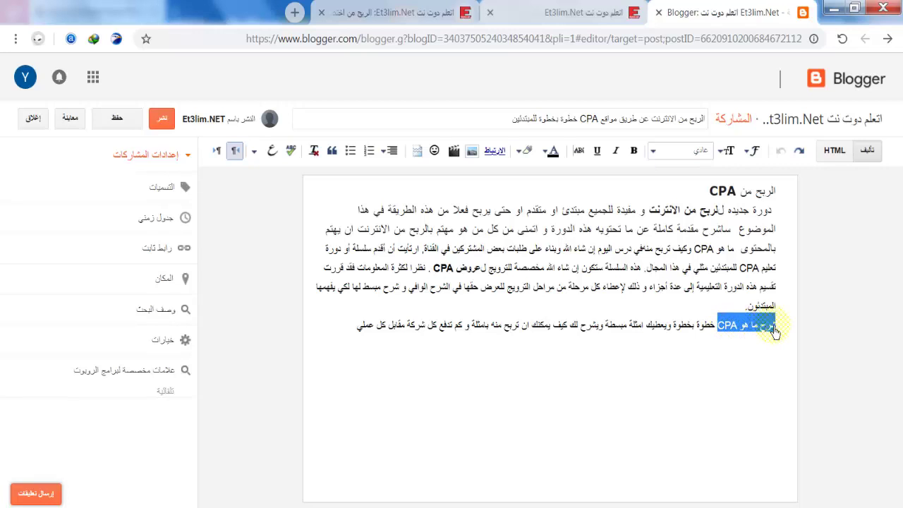
left_click(631, 161)
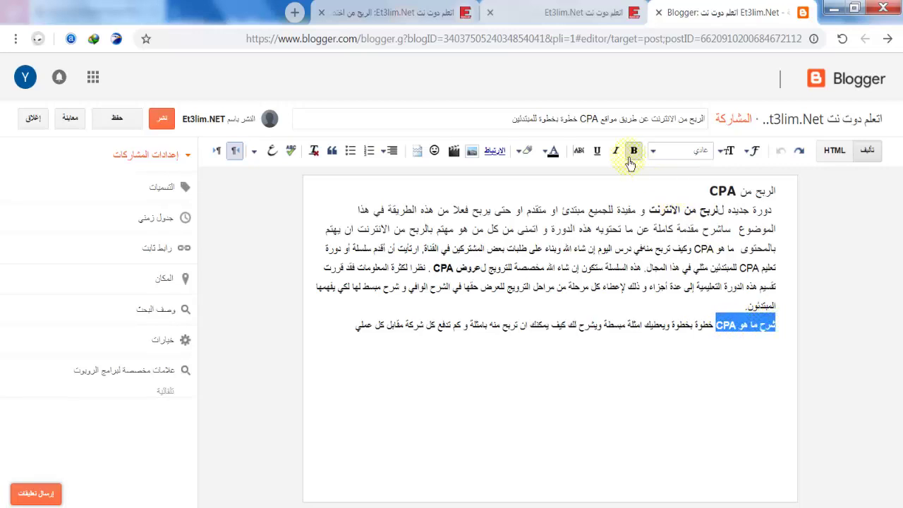
left_click(670, 363)
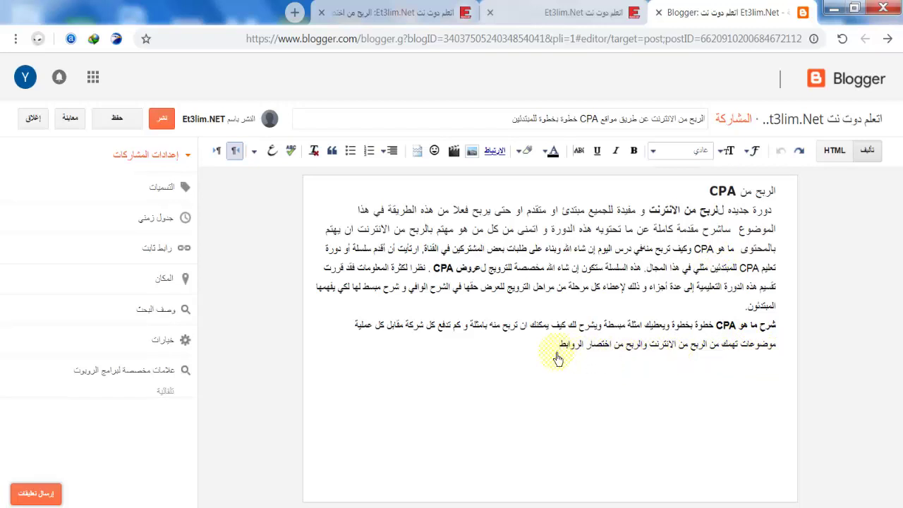
left_click_drag(568, 349, 775, 356)
left_click(776, 356)
left_click(443, 12)
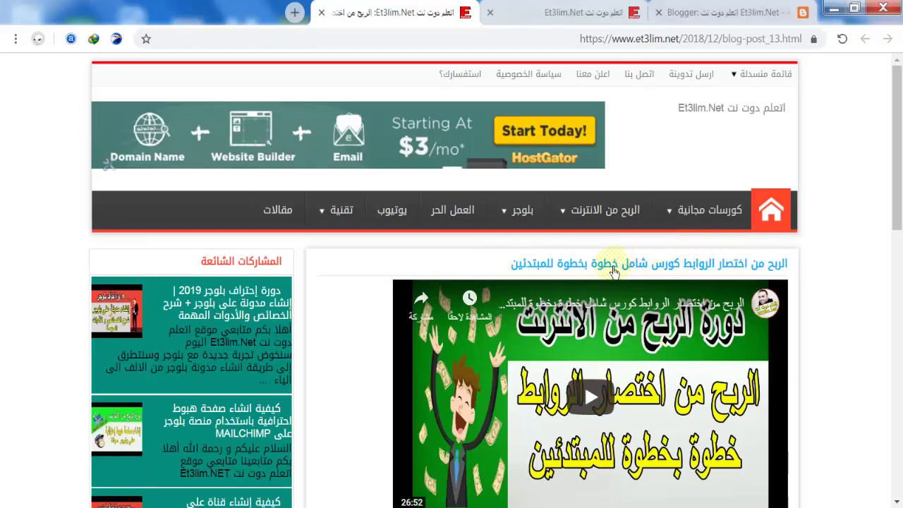
left_click(690, 12)
left_click_drag(560, 344, 774, 344)
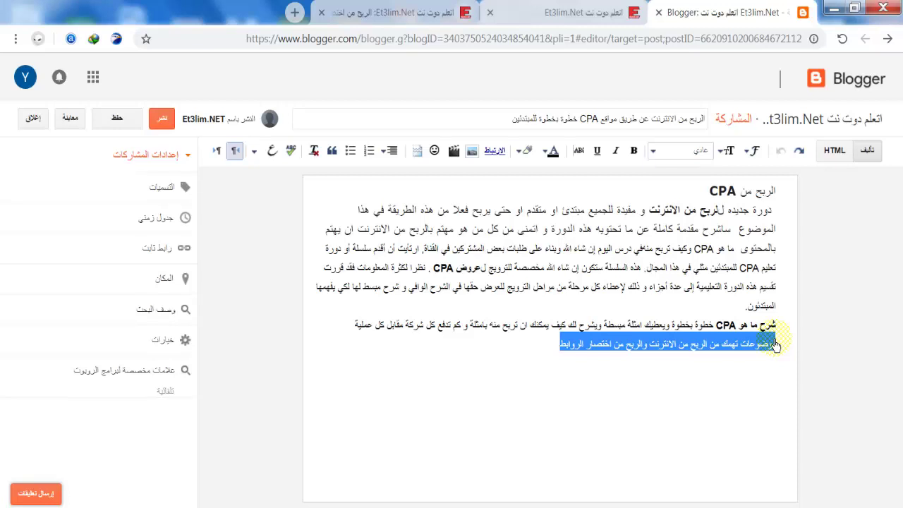
left_click(774, 345)
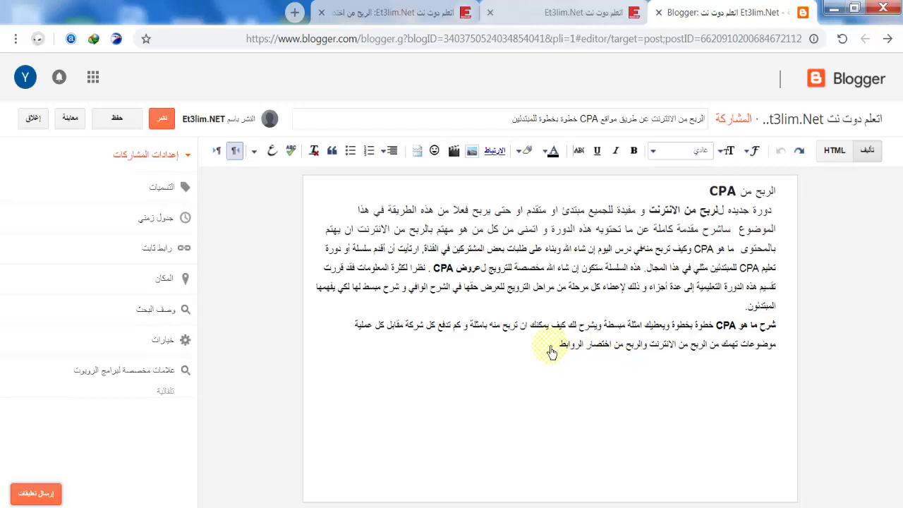
Start a link on the line "موضوعات تهمك من الربح من الانترنت والربح من اختصار الروابط" and copy the published link-shortening article's URL.
left_click_drag(554, 347, 774, 347)
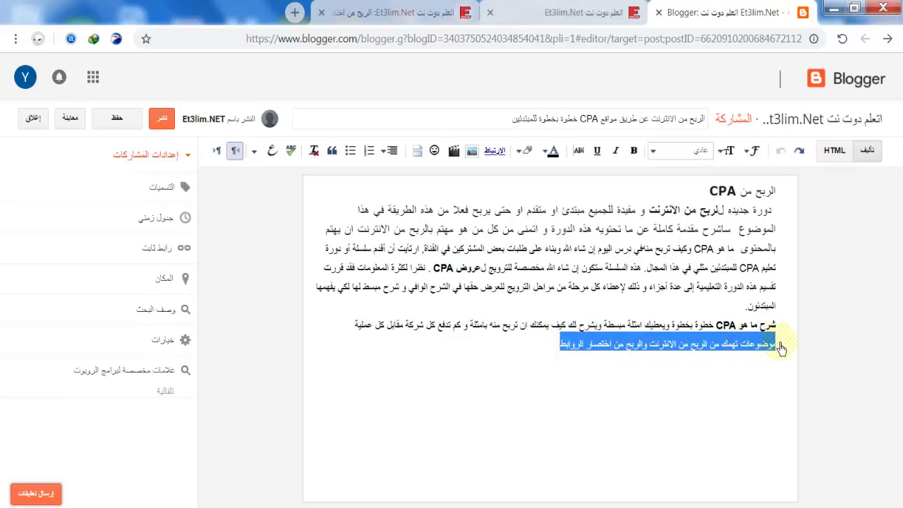
left_click(494, 152)
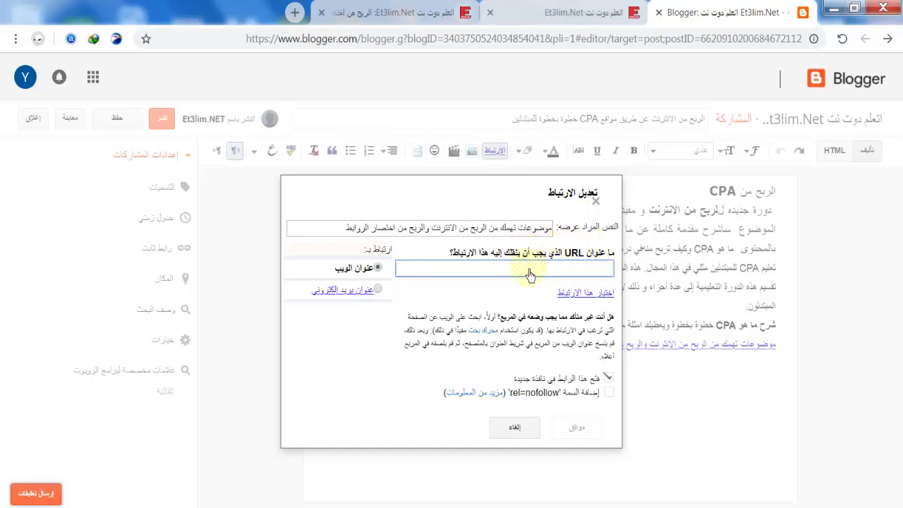
left_click(413, 13)
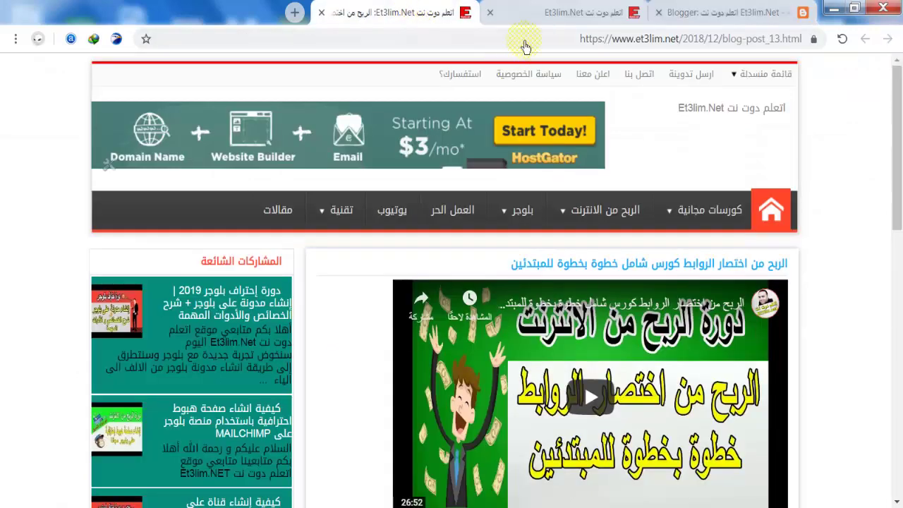
left_click_drag(579, 39, 806, 35)
right_click(788, 41)
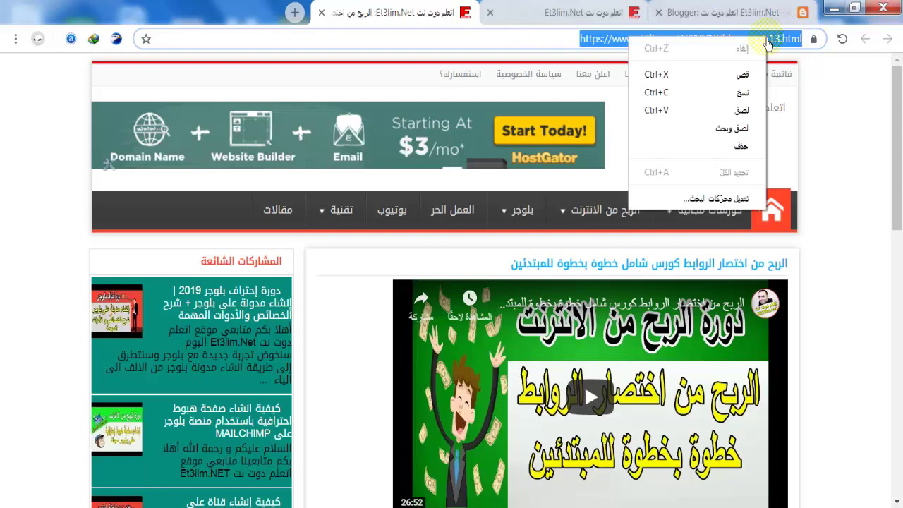
left_click(746, 93)
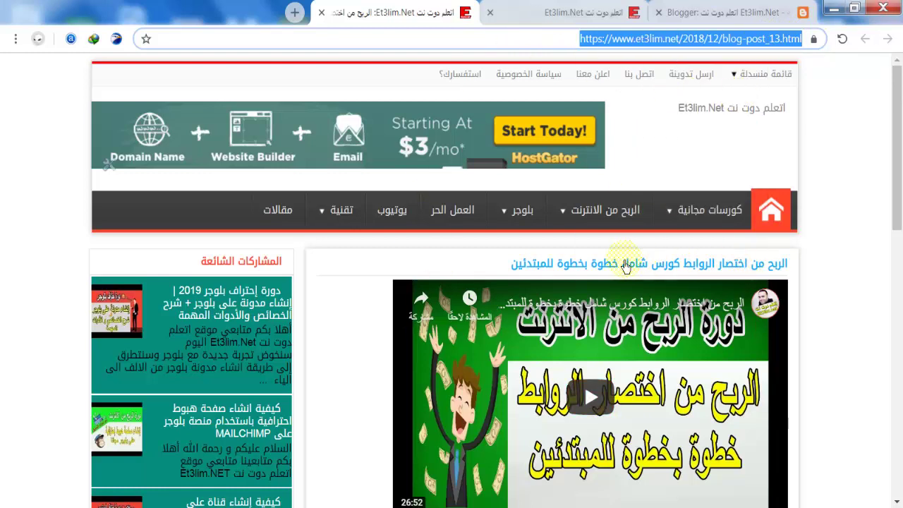
left_click(694, 14)
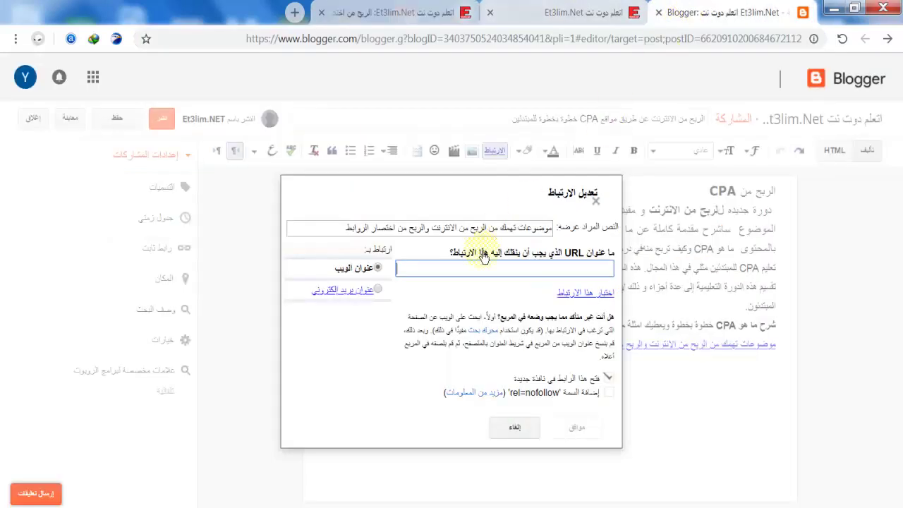
right_click(495, 272)
left_click(465, 359)
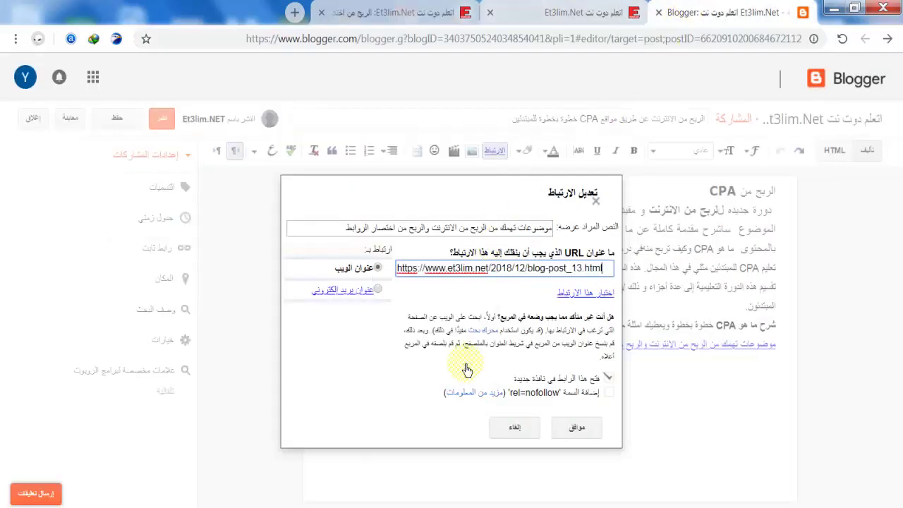
left_click(577, 429)
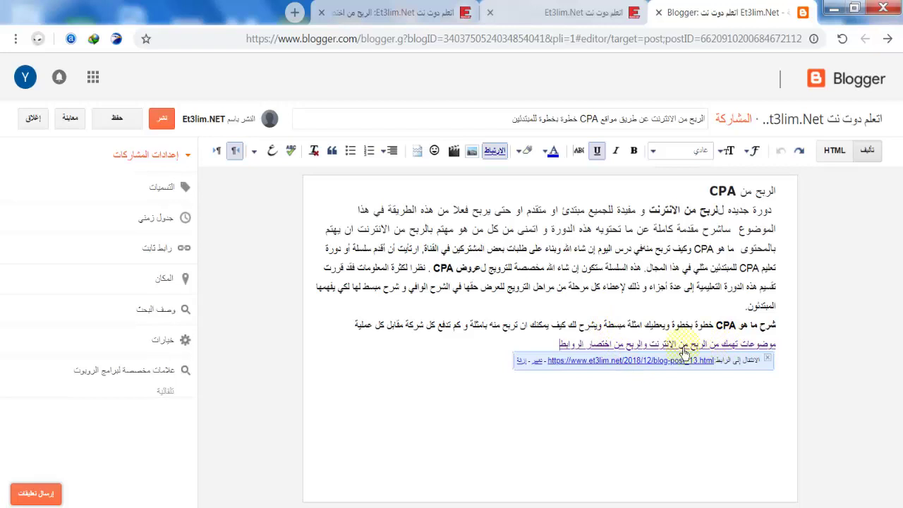
left_click(419, 15)
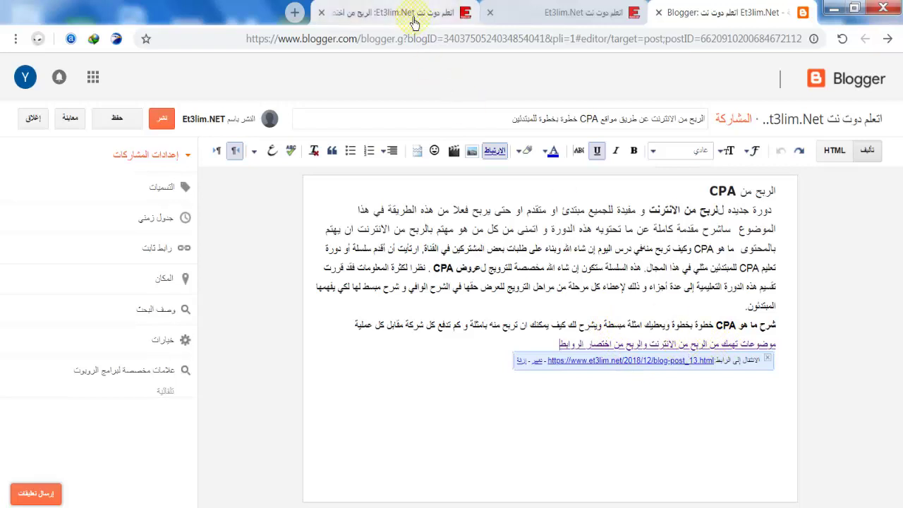
left_click(680, 12)
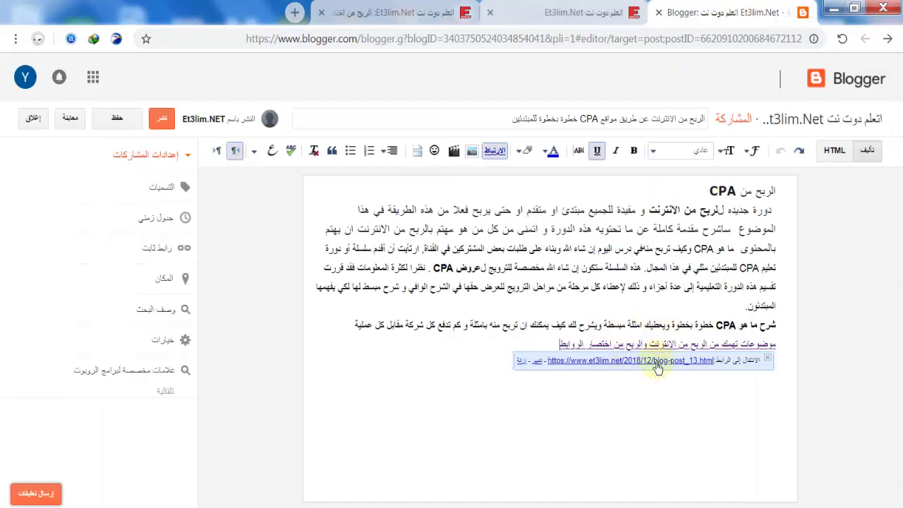
left_click(402, 15)
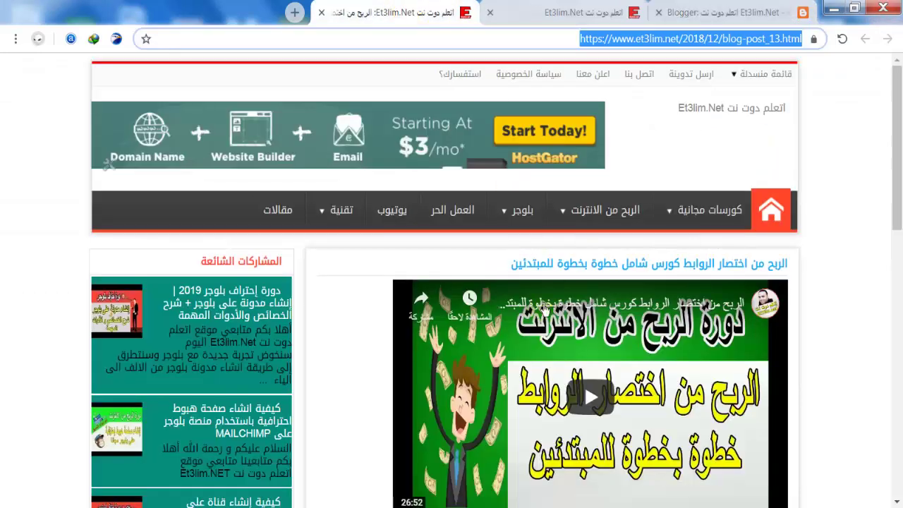
left_click(713, 10)
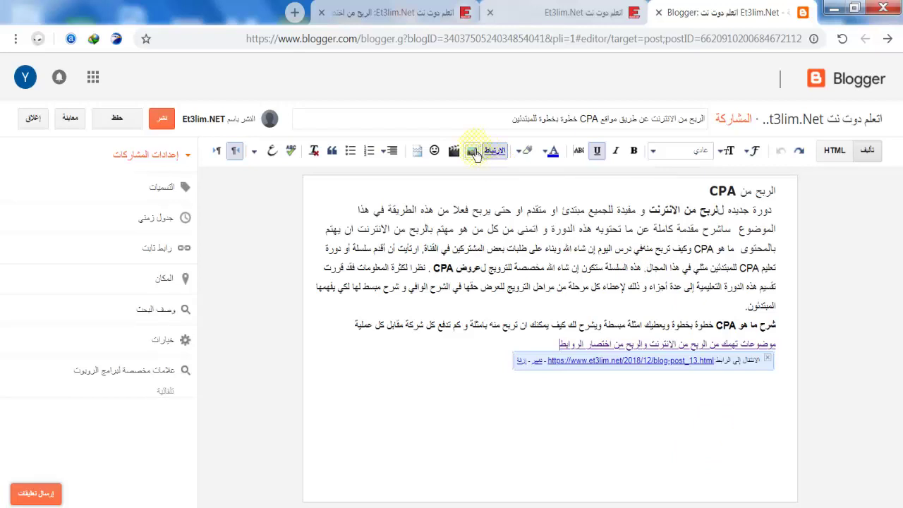
Insert the already uploaded CPA course banner image below the linked closing line and select it in the post.
left_click(473, 152)
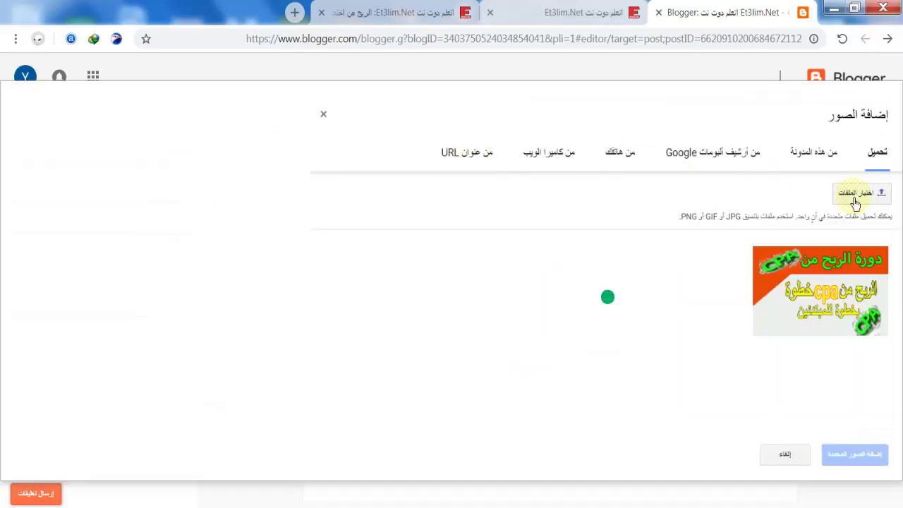
left_click(847, 318)
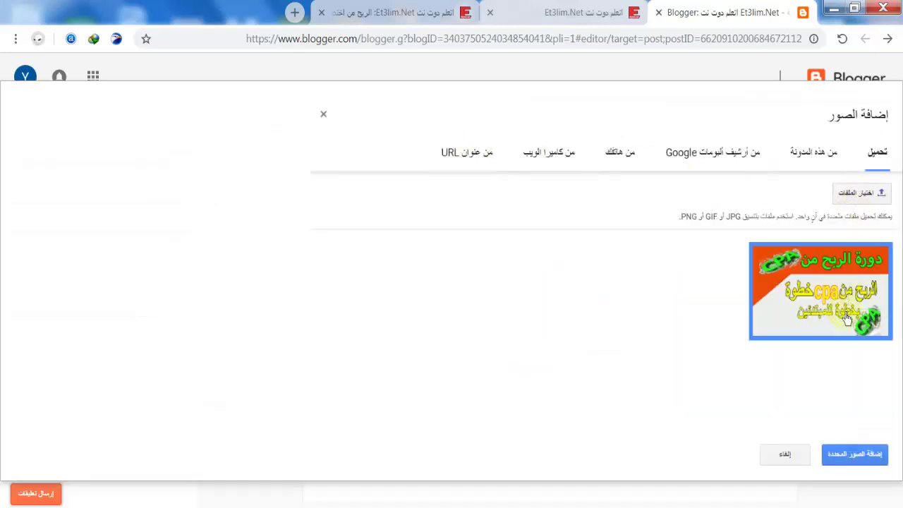
left_click(861, 455)
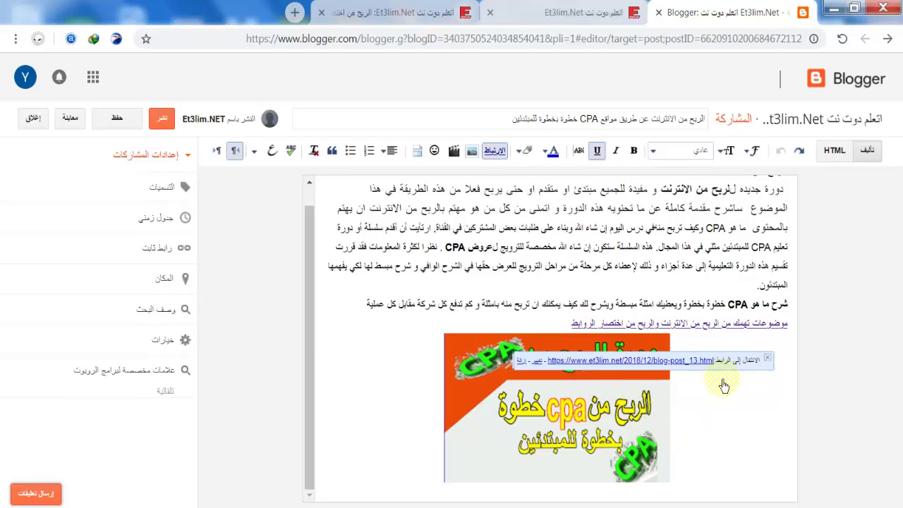
scroll(589, 397, "down", 1)
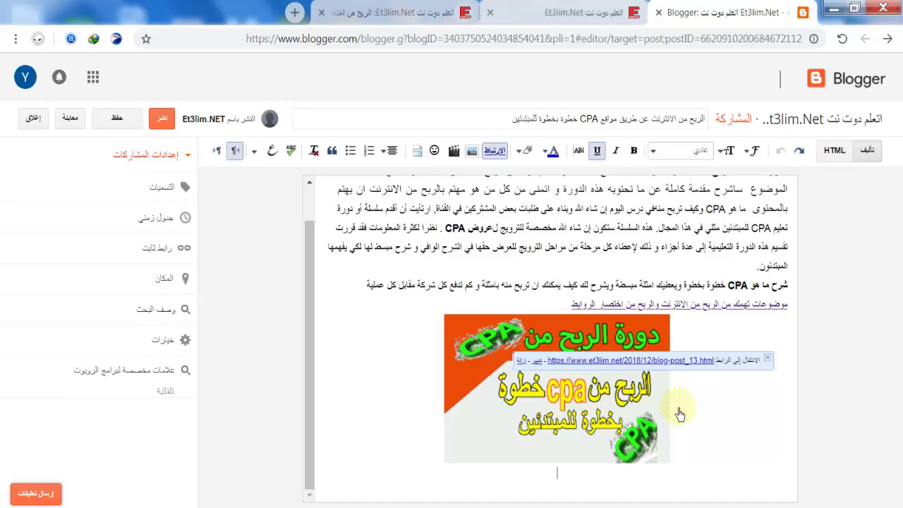
left_click(603, 406)
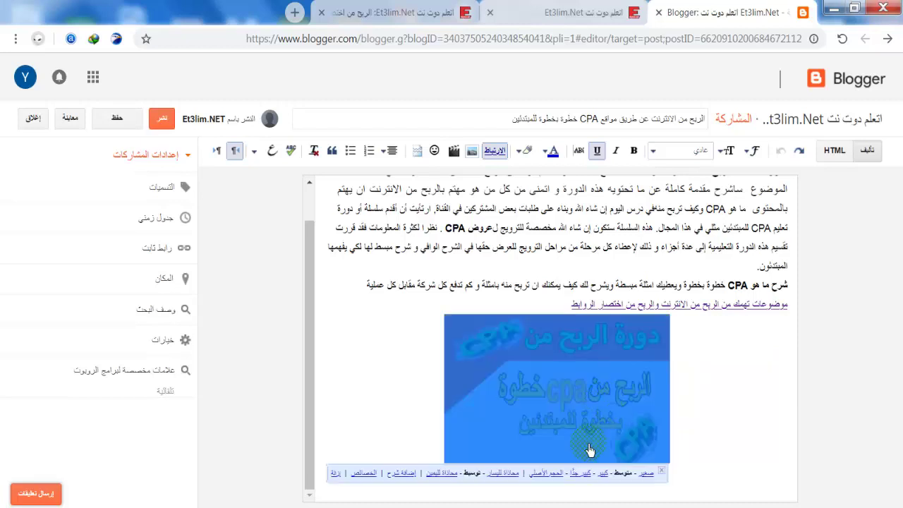